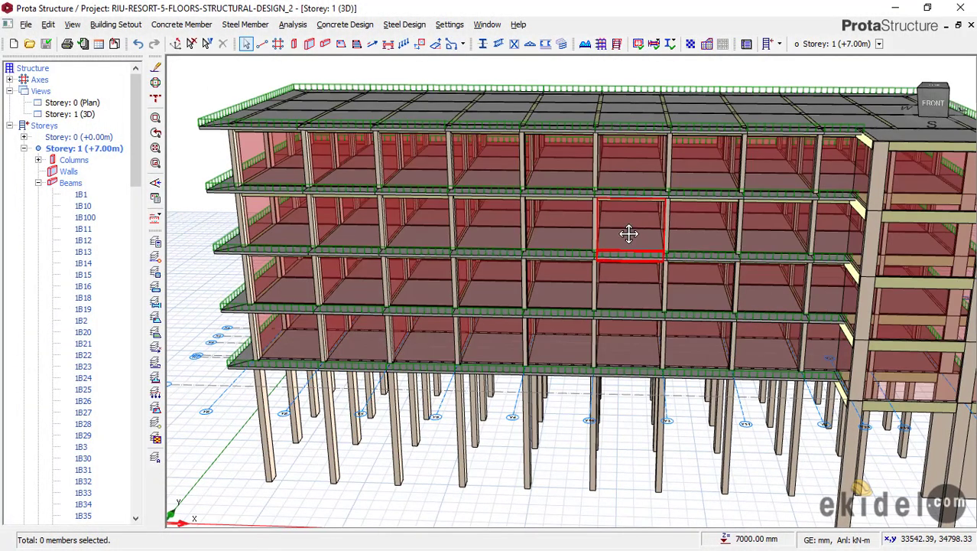
- Examine the 3D building model from the front and front-right corner, including the wall-loaded beams and first-storey columns
{"action": "middle_click_drag", "start_coordinate": [625, 233], "coordinate": [625, 230]}
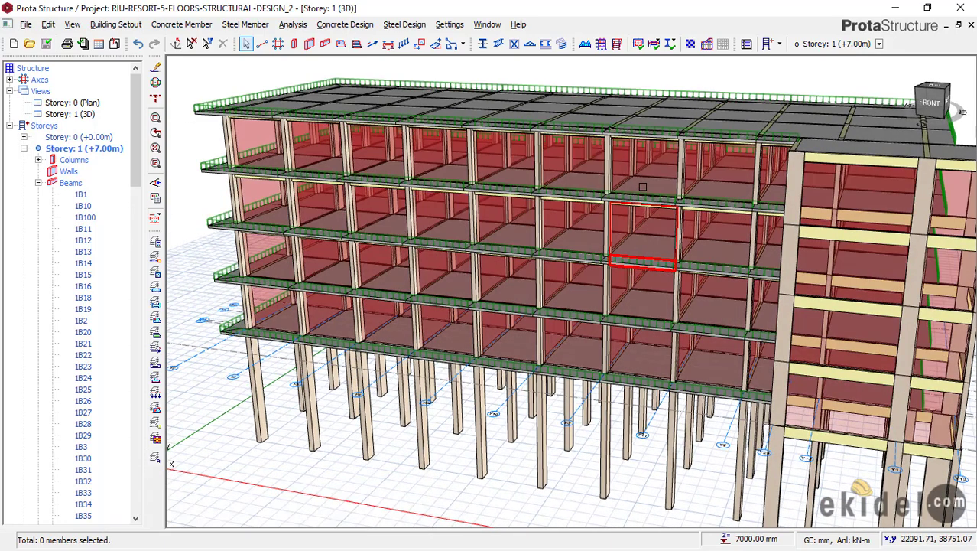
{"action": "middle_click_drag", "start_coordinate": [613, 194], "coordinate": [595, 191]}
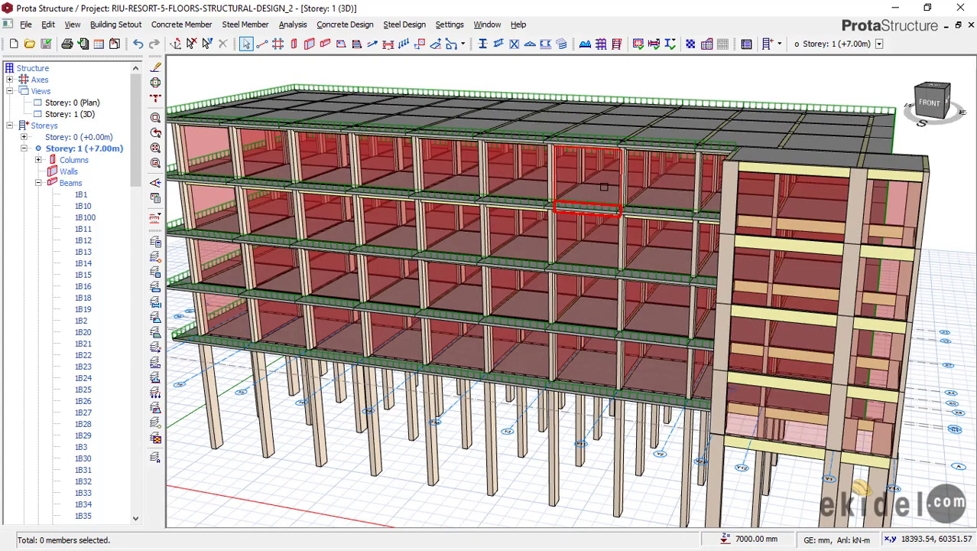
{"action": "mouse_move", "coordinate": [601, 191]}
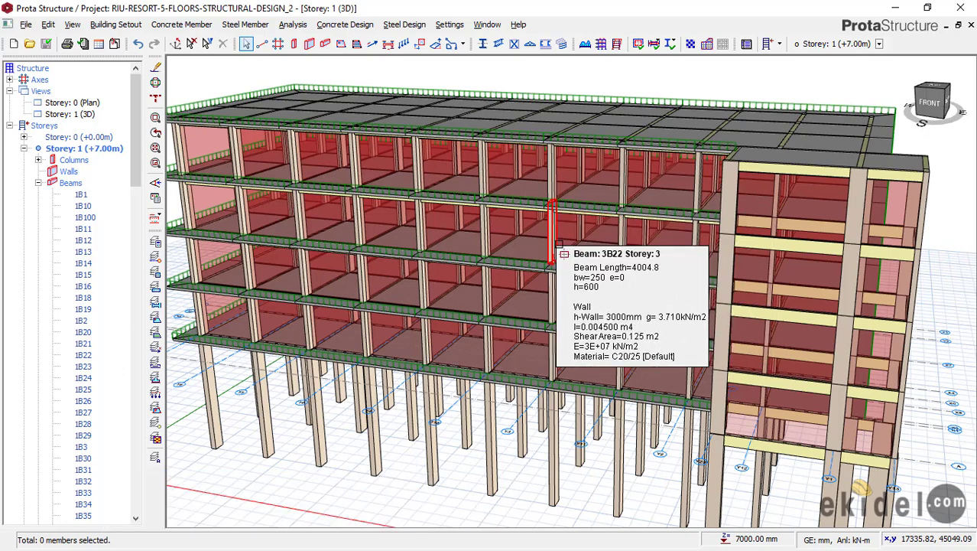
{"action": "middle_click_drag", "start_coordinate": [541, 288], "coordinate": [504, 257]}
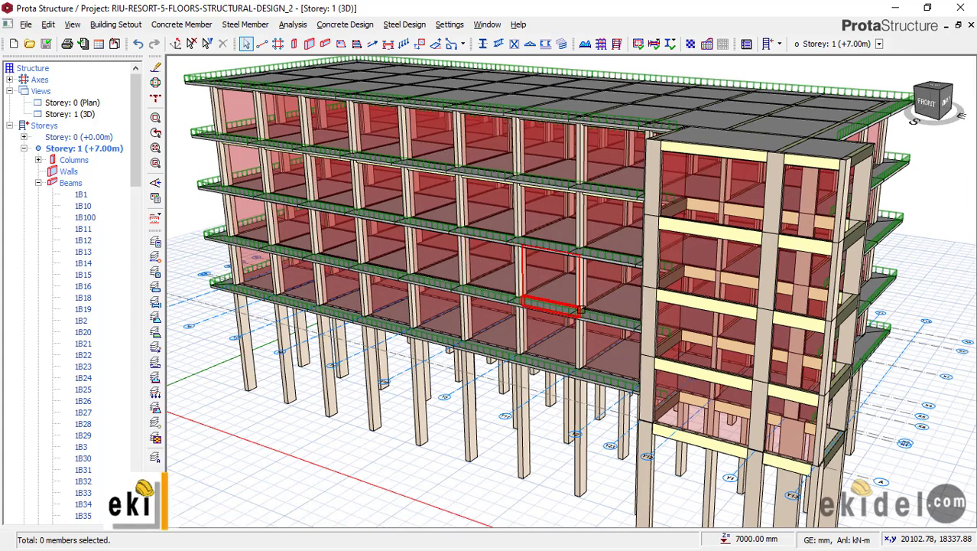
{"action": "mouse_move", "coordinate": [535, 332]}
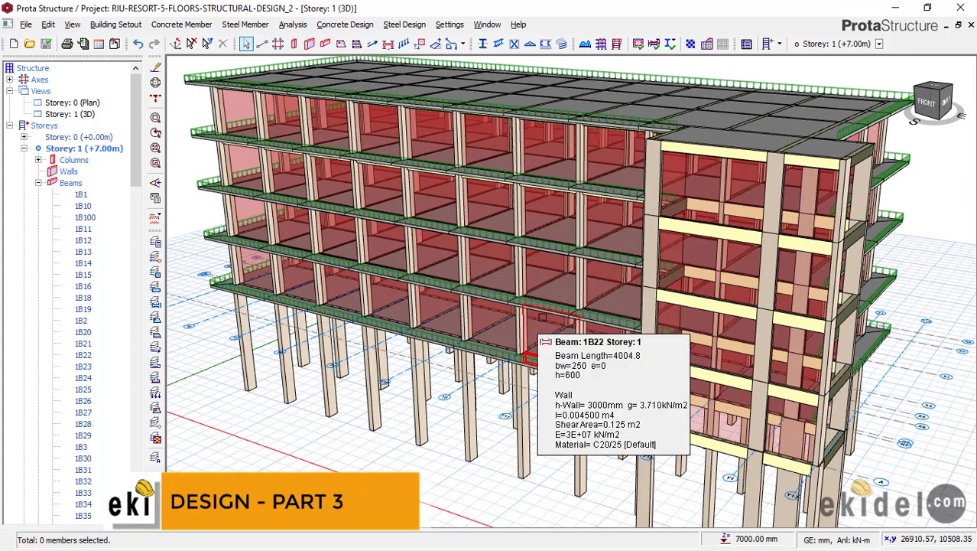
{"action": "middle_click_drag", "start_coordinate": [570, 318], "coordinate": [560, 315]}
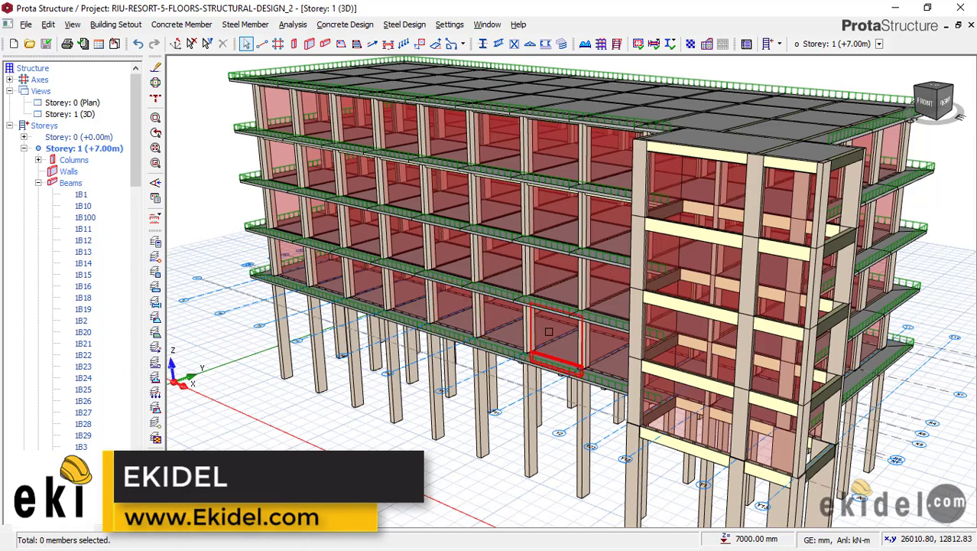
{"action": "middle_click_drag", "start_coordinate": [540, 328], "coordinate": [553, 327]}
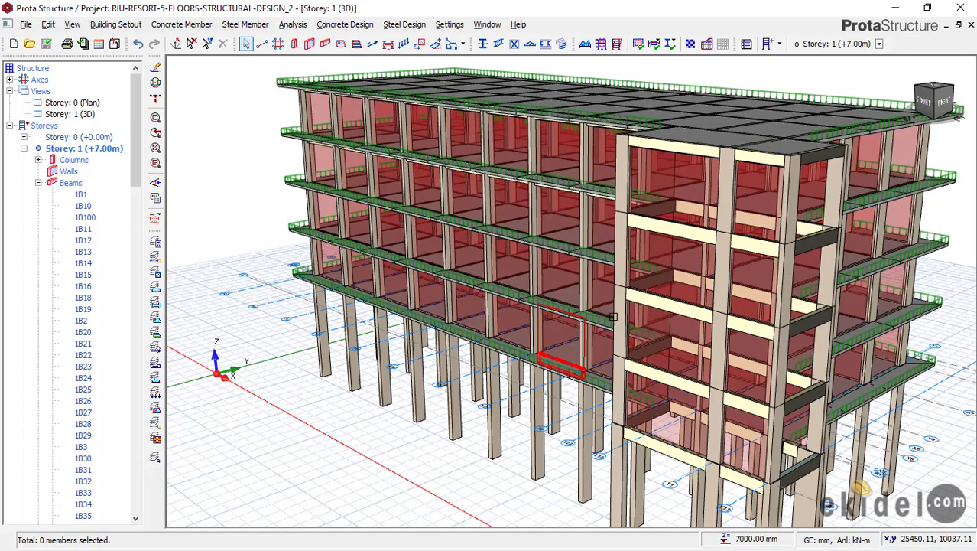
{"action": "middle_click_drag", "start_coordinate": [562, 299], "coordinate": [527, 328]}
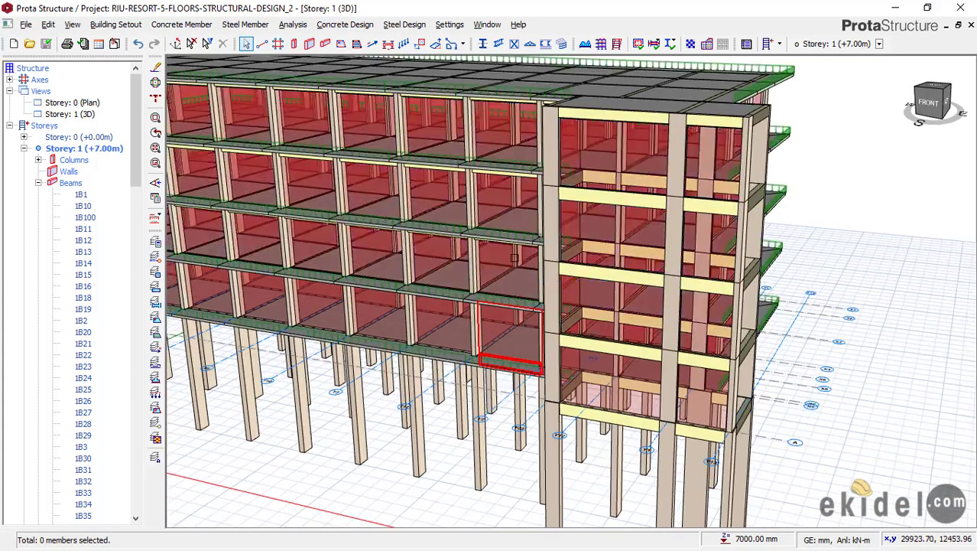
{"action": "middle_click_drag", "start_coordinate": [518, 253], "coordinate": [591, 292]}
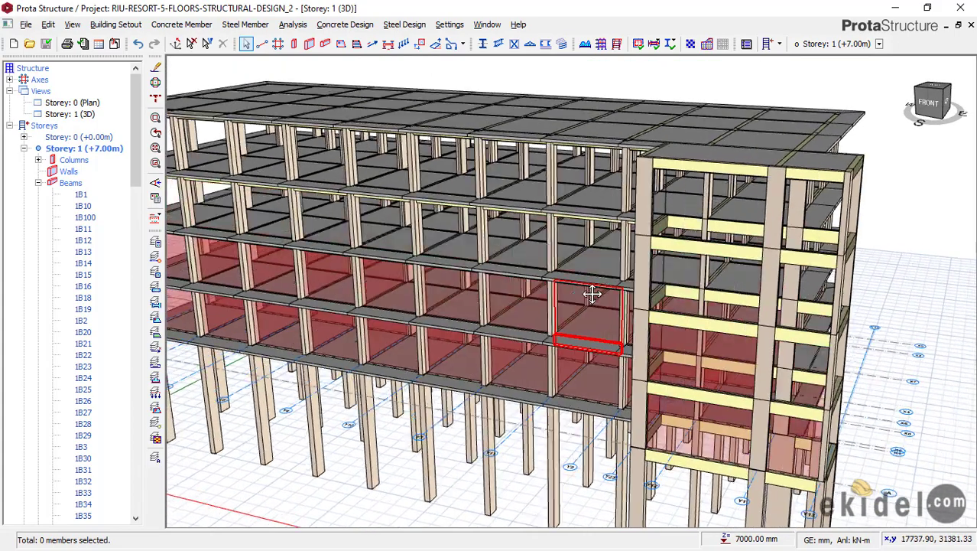
{"action": "middle_click_drag", "start_coordinate": [570, 281], "coordinate": [574, 280]}
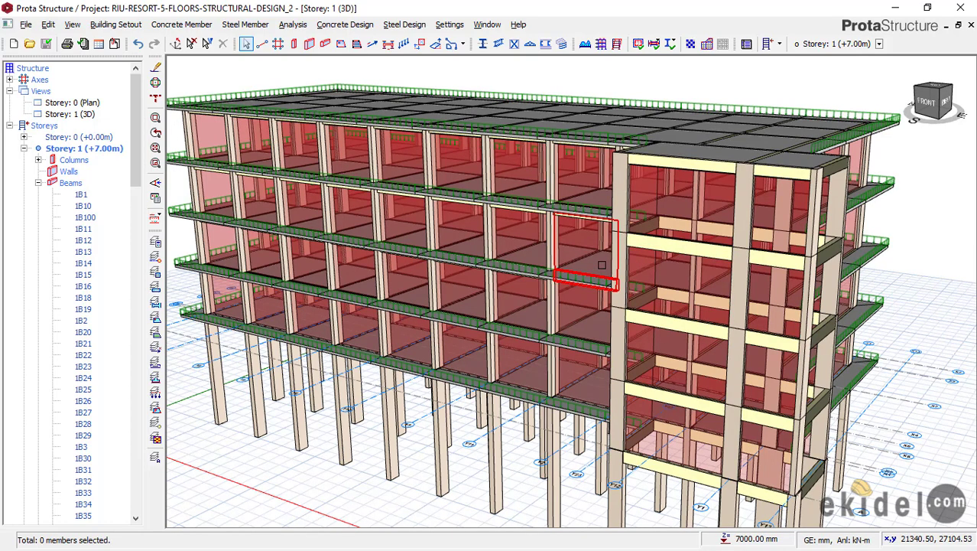
{"action": "mouse_move", "coordinate": [602, 265]}
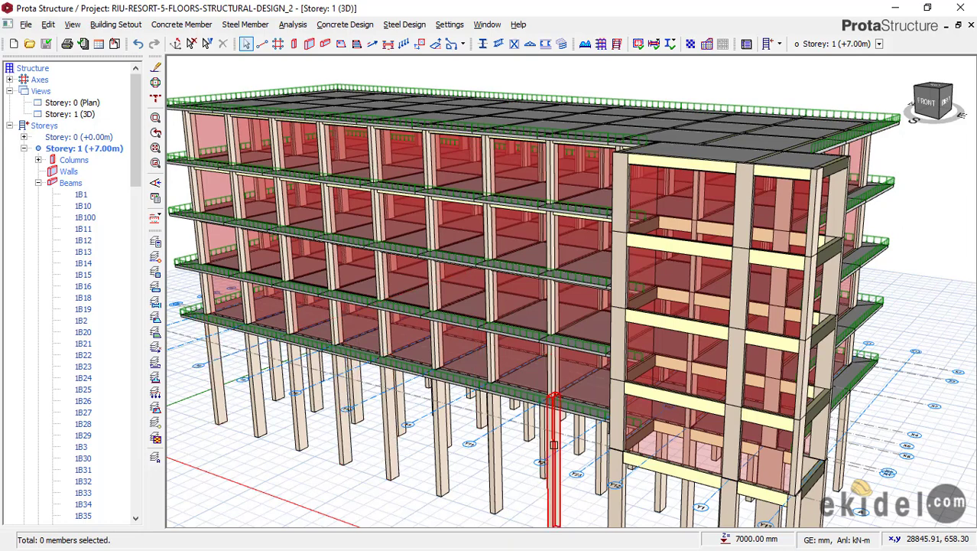
{"action": "mouse_move", "coordinate": [546, 444]}
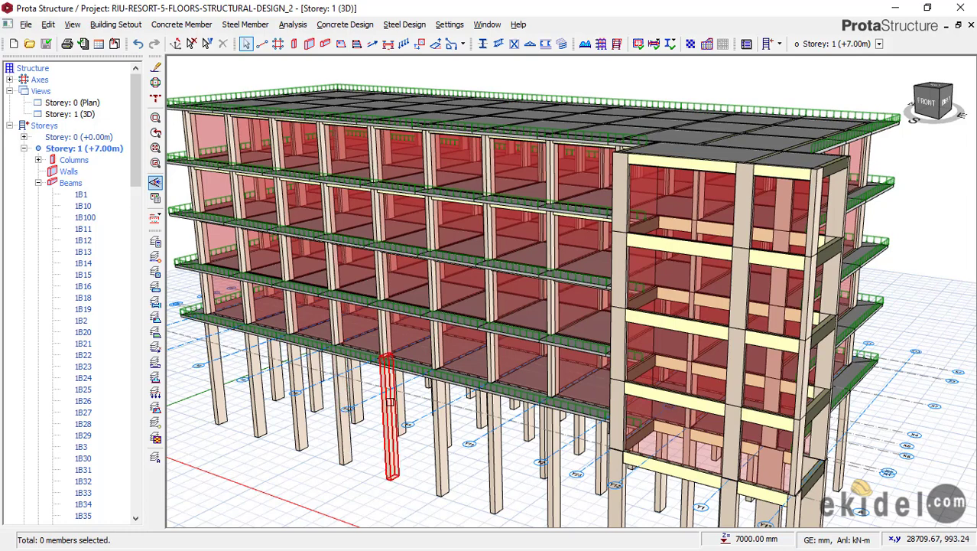
- Browse the Storey 1 member list in the structure tree and inspect the projecting tower and roof slabs from the front-right corner
{"action": "left_click", "coordinate": [155, 197]}
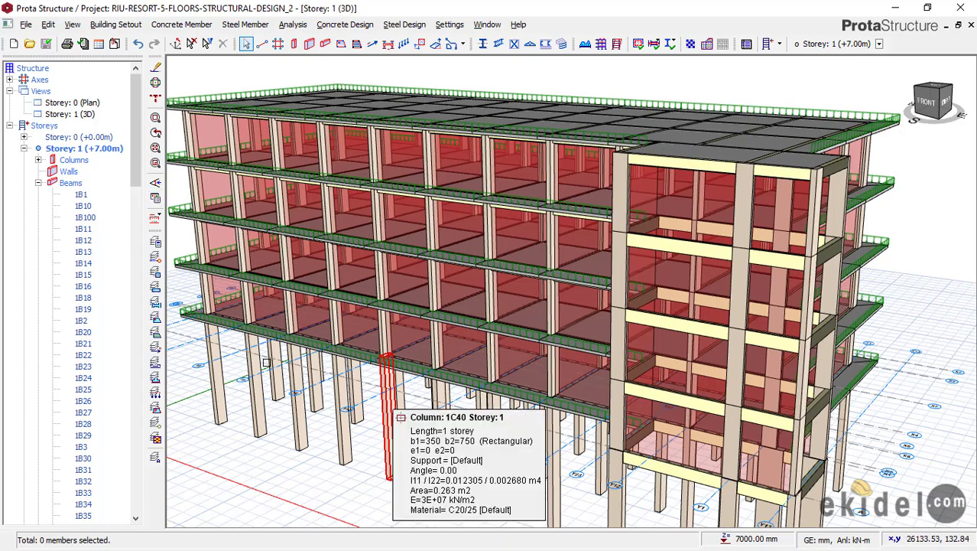
{"action": "scroll", "coordinate": [138, 205], "scroll_direction": "down", "scroll_amount": 3}
{"action": "left_click_drag", "start_coordinate": [138, 205], "coordinate": [139, 496]}
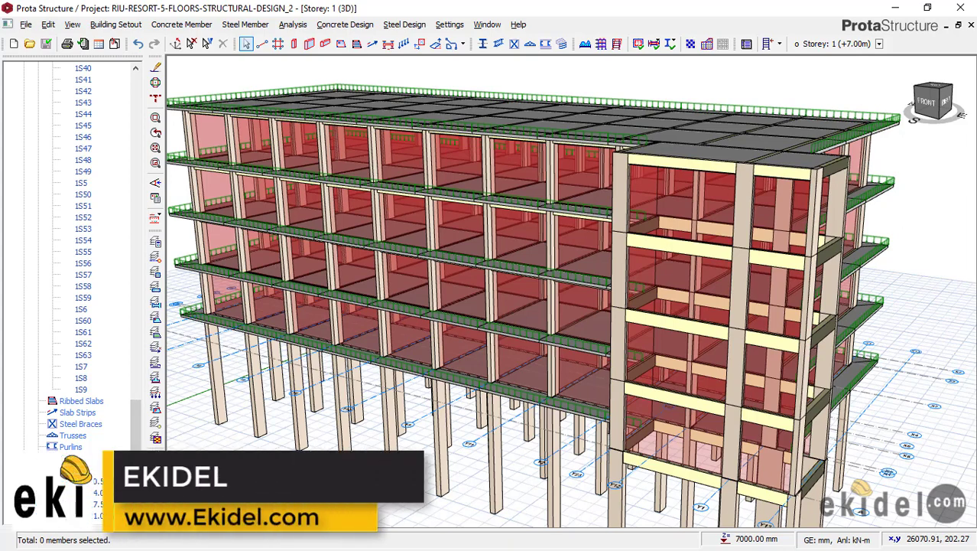
{"action": "left_click_drag", "start_coordinate": [134, 424], "coordinate": [142, 76]}
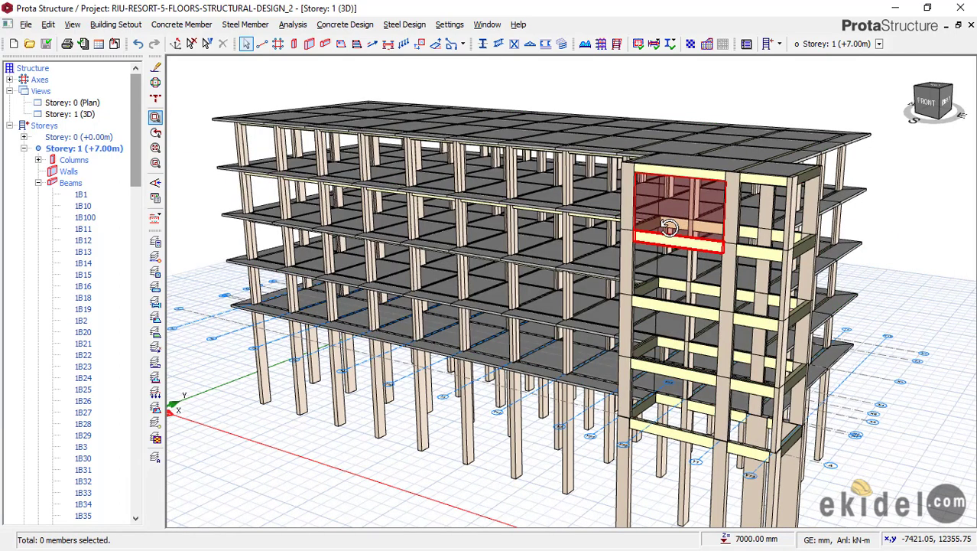
{"action": "middle_click_drag", "start_coordinate": [670, 227], "coordinate": [651, 233]}
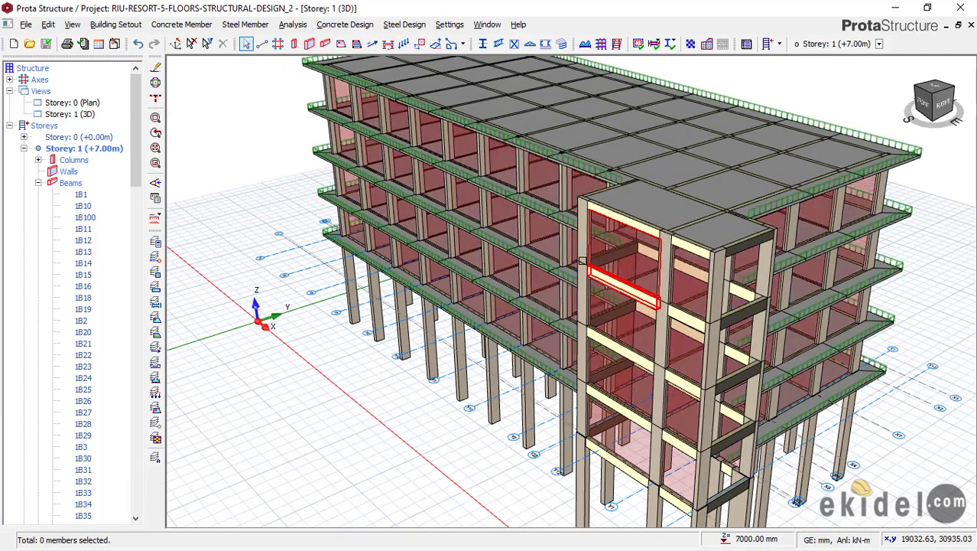
{"action": "mouse_move", "coordinate": [398, 303]}
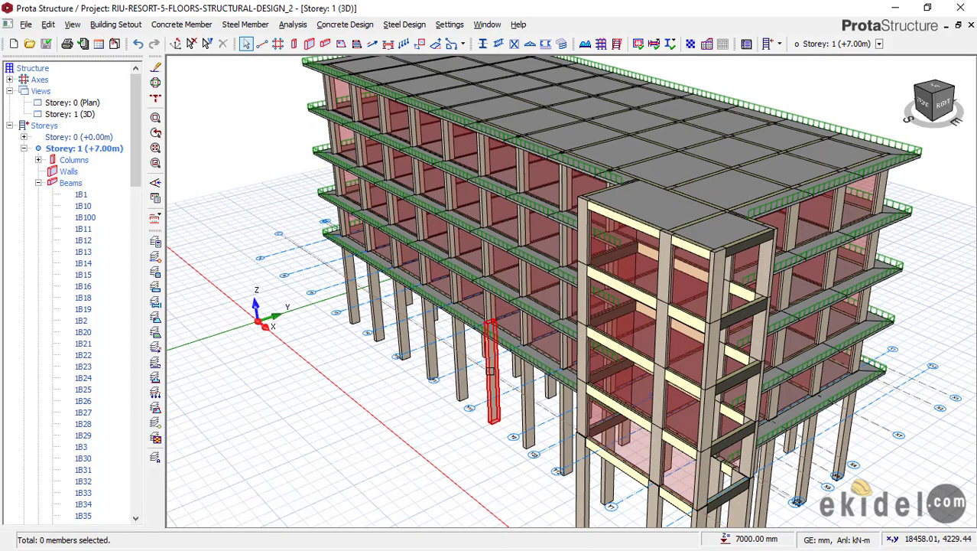
{"action": "left_click_drag", "start_coordinate": [496, 365], "coordinate": [503, 361]}
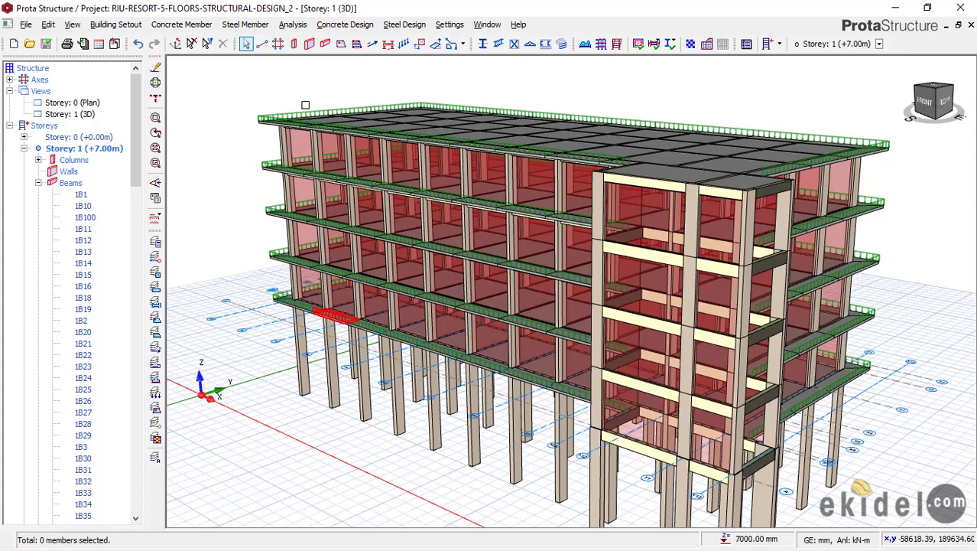
{"action": "mouse_move", "coordinate": [427, 170]}
{"action": "middle_mouse_down"}
{"action": "mouse_move", "coordinate": [453, 172]}
{"action": "mouse_move", "coordinate": [421, 166]}
{"action": "middle_mouse_up"}
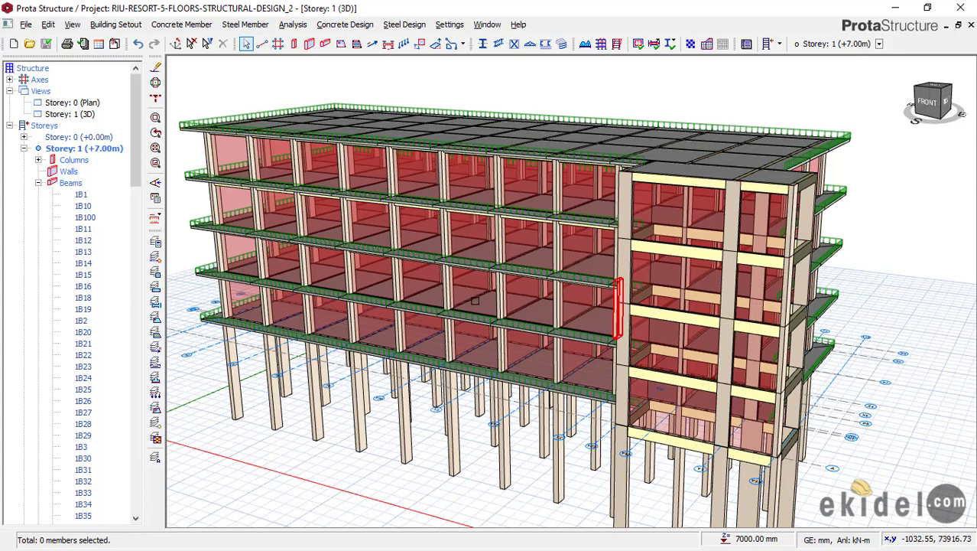
{"action": "middle_click_drag", "start_coordinate": [396, 285], "coordinate": [387, 283]}
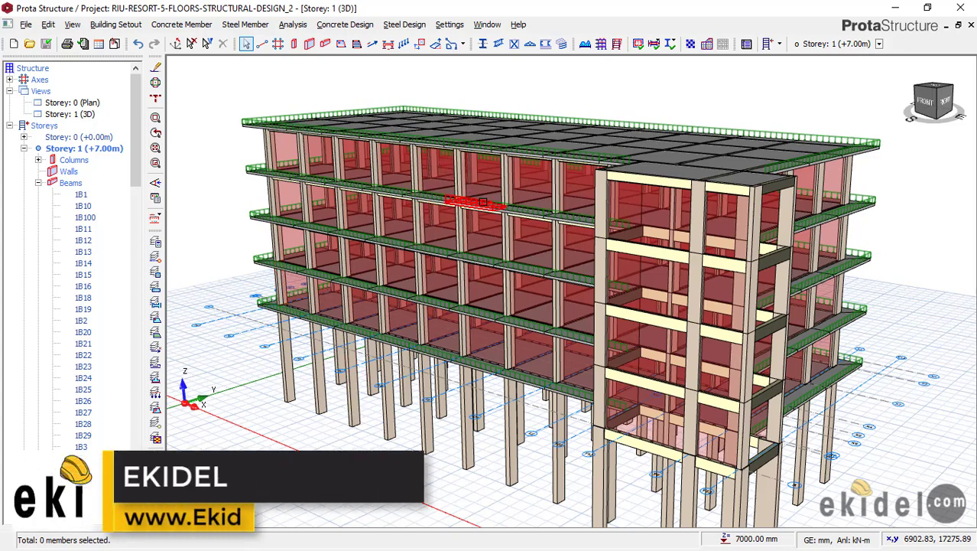
- Inspect the building's long front facade, left-front corner, projecting tower and right end in the 3D view
{"action": "middle_click_drag", "start_coordinate": [517, 205], "coordinate": [624, 185]}
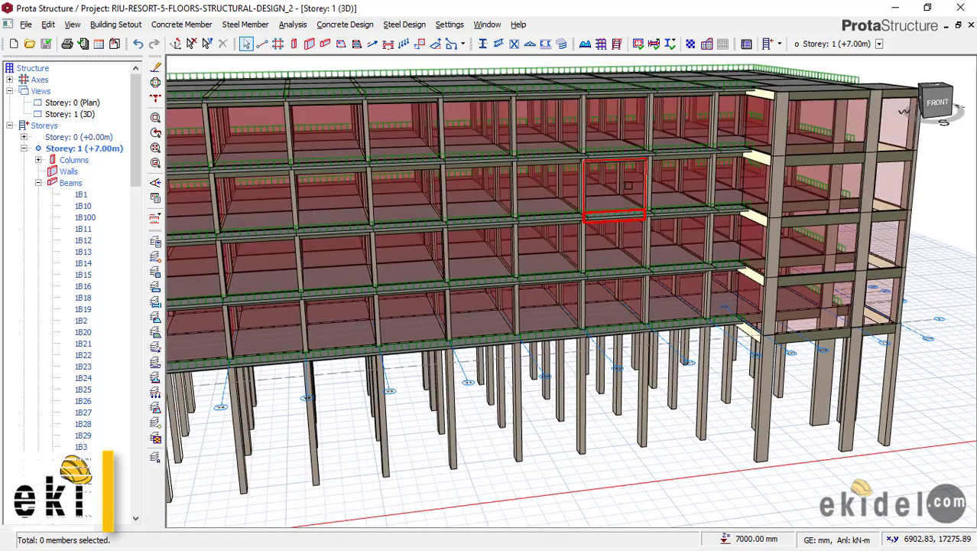
{"action": "scroll", "coordinate": [651, 191], "scroll_direction": "down", "scroll_amount": 3}
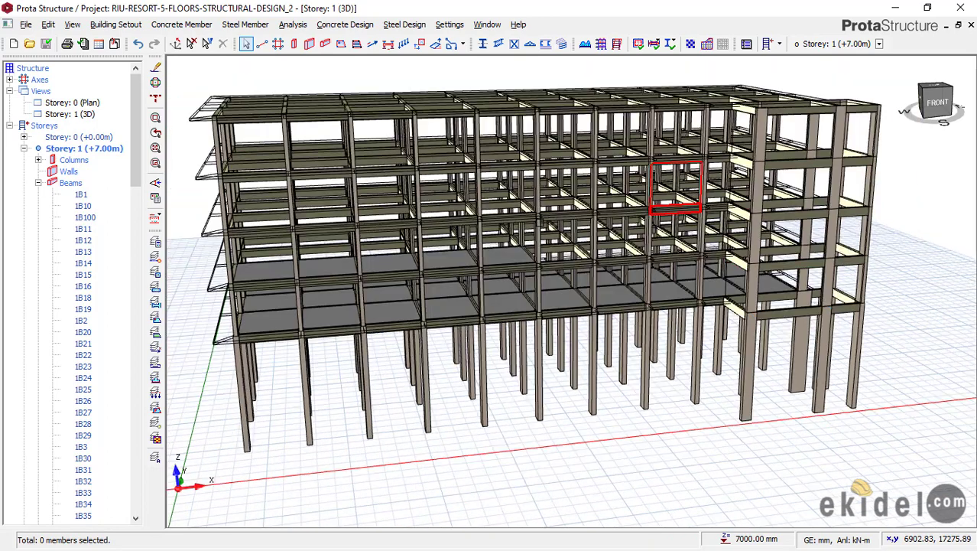
{"action": "mouse_move", "coordinate": [395, 240]}
{"action": "middle_mouse_down", "text": "shift"}
{"action": "mouse_move", "coordinate": [399, 179]}
{"action": "mouse_move", "coordinate": [399, 239]}
{"action": "middle_mouse_up", "text": "shift"}
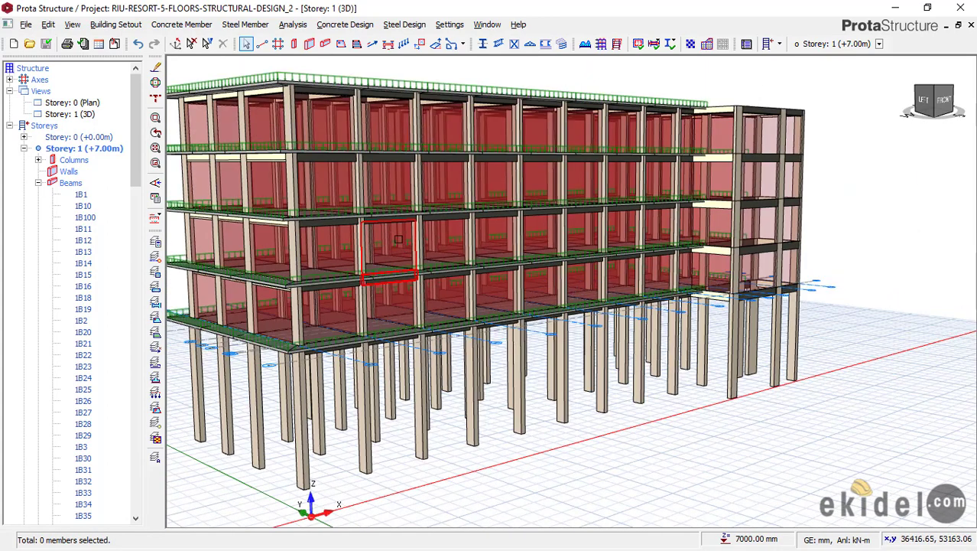
{"action": "mouse_move", "coordinate": [399, 239]}
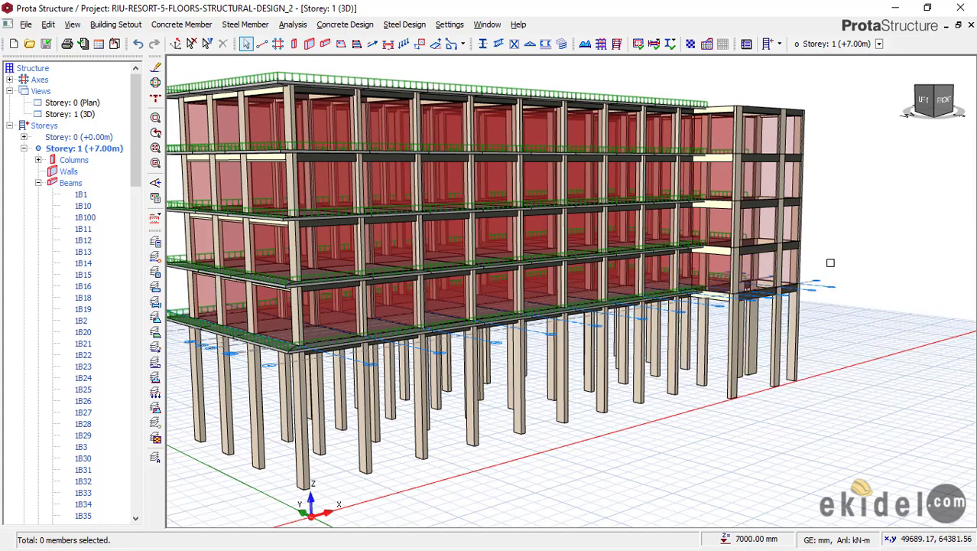
{"action": "middle_click_drag", "start_coordinate": [792, 270], "coordinate": [698, 267]}
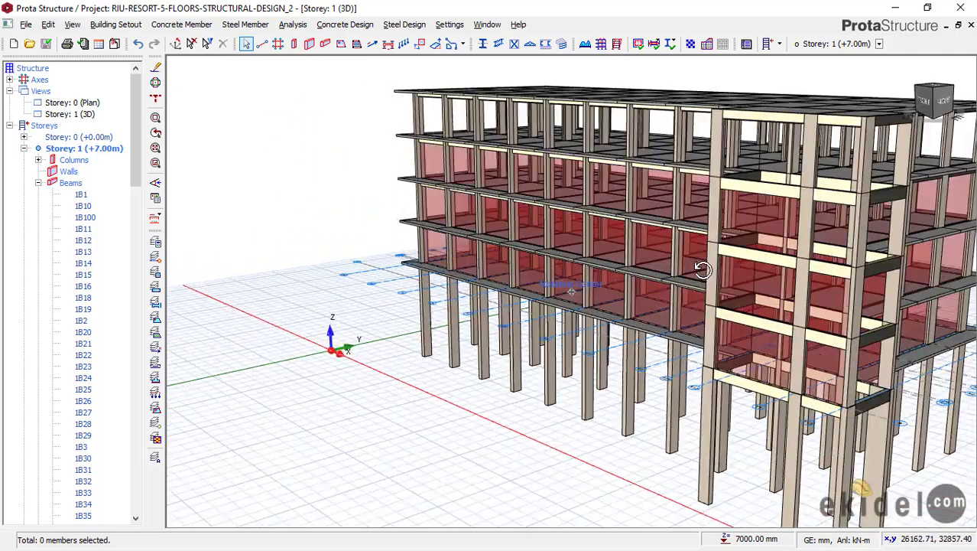
{"action": "middle_click_drag", "start_coordinate": [650, 237], "coordinate": [576, 224]}
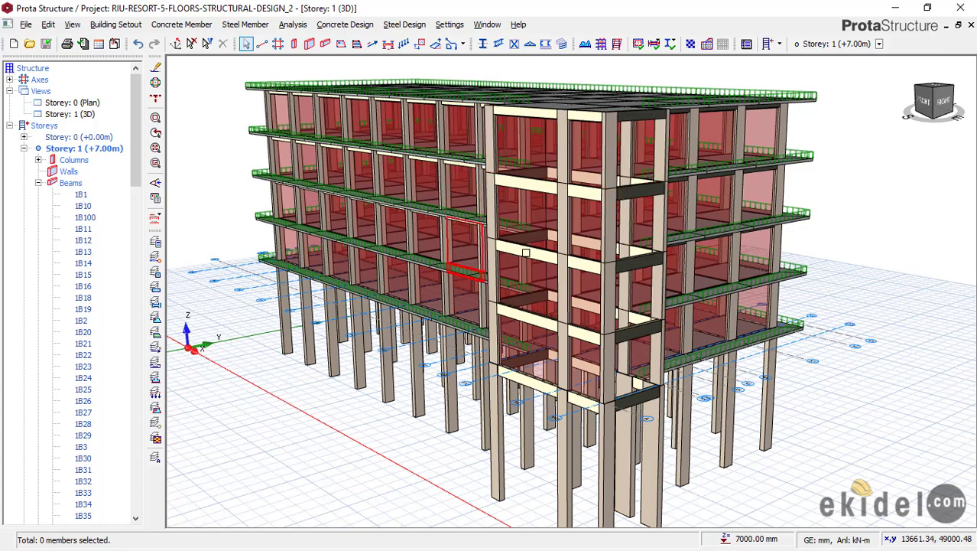
{"action": "middle_click_drag", "start_coordinate": [650, 279], "coordinate": [593, 279]}
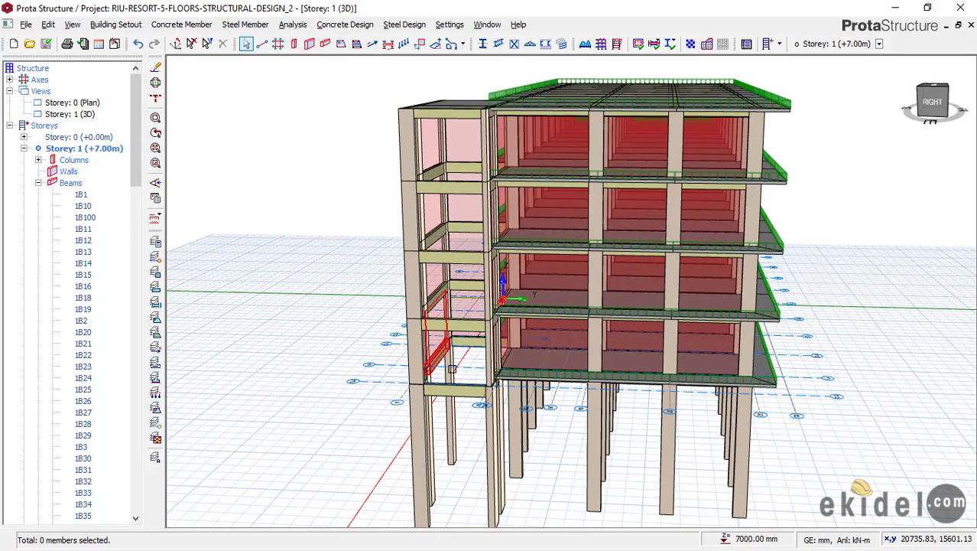
{"action": "middle_click_drag", "start_coordinate": [407, 367], "coordinate": [450, 367]}
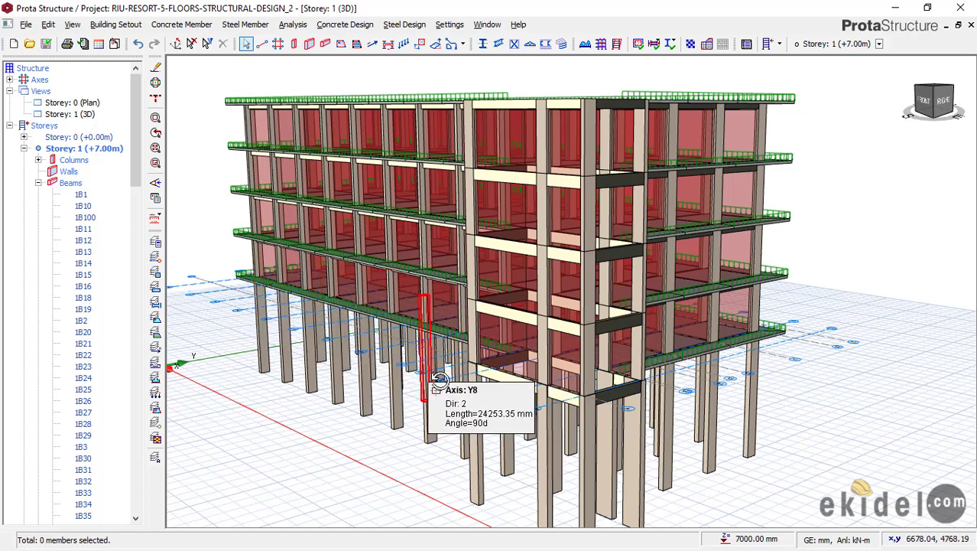
- Examine the open first-storey columns along the front facade, including the properties of columns 1C8 and 1C19
{"action": "middle_click_drag", "start_coordinate": [448, 380], "coordinate": [482, 382]}
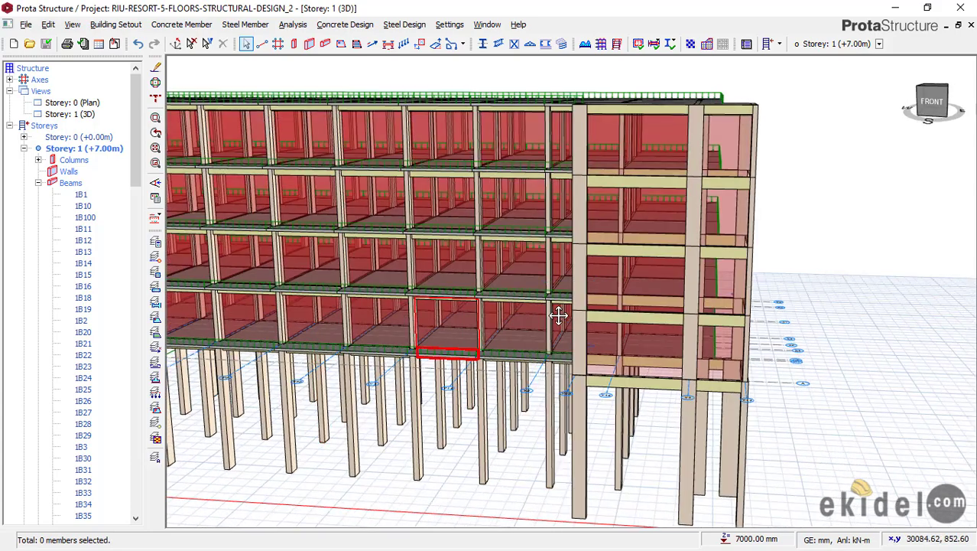
{"action": "middle_click_drag", "start_coordinate": [629, 295], "coordinate": [647, 290]}
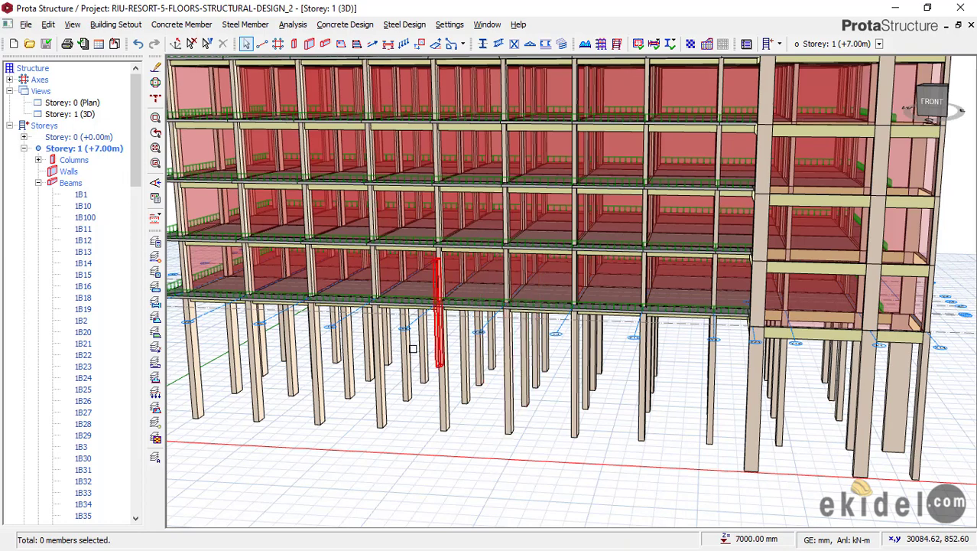
{"action": "scroll", "coordinate": [509, 368], "scroll_direction": "down", "scroll_amount": 3}
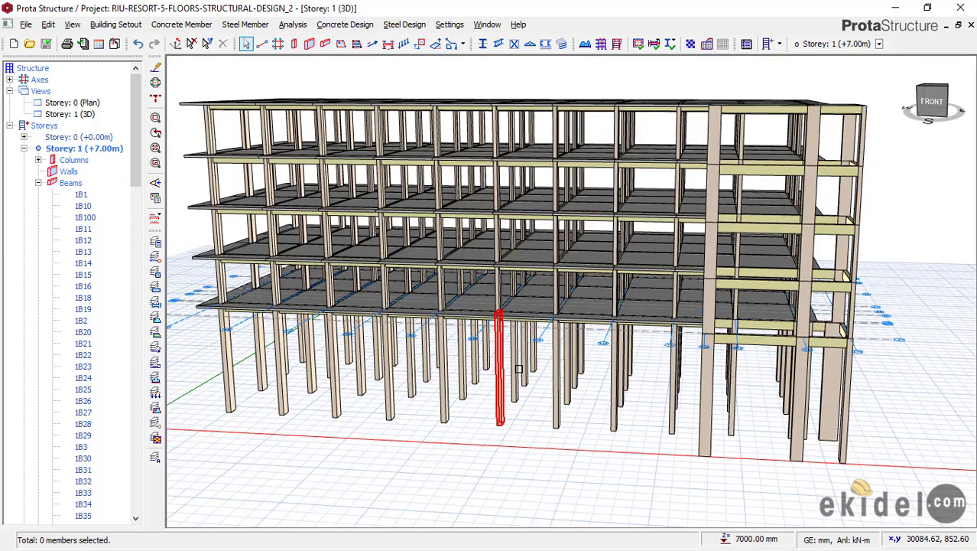
{"action": "middle_click_drag", "start_coordinate": [508, 373], "coordinate": [562, 374]}
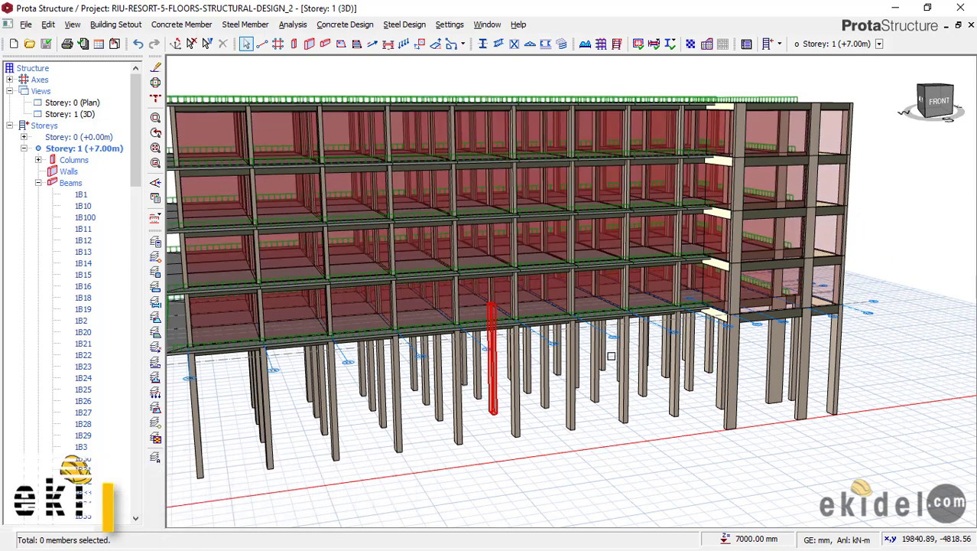
{"action": "mouse_move", "coordinate": [613, 356]}
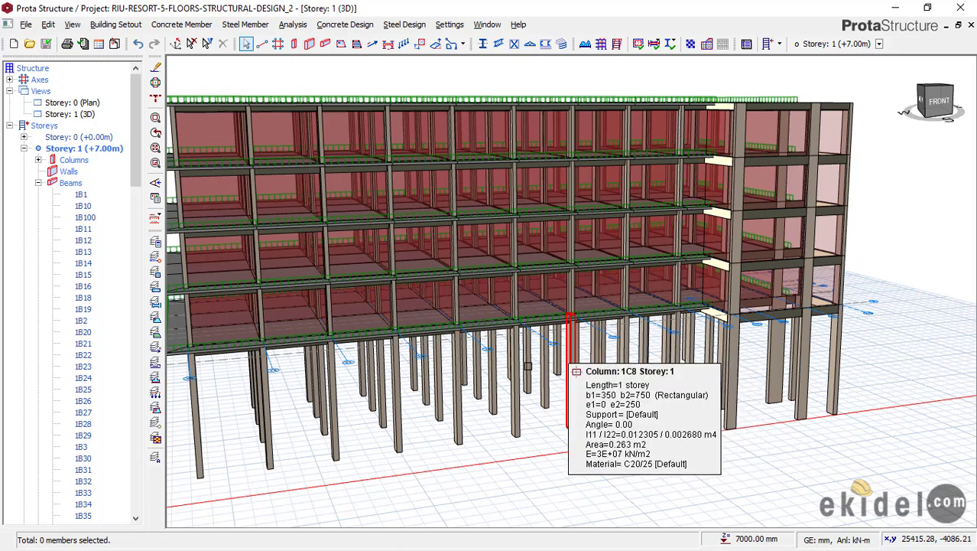
{"action": "mouse_move", "coordinate": [527, 365]}
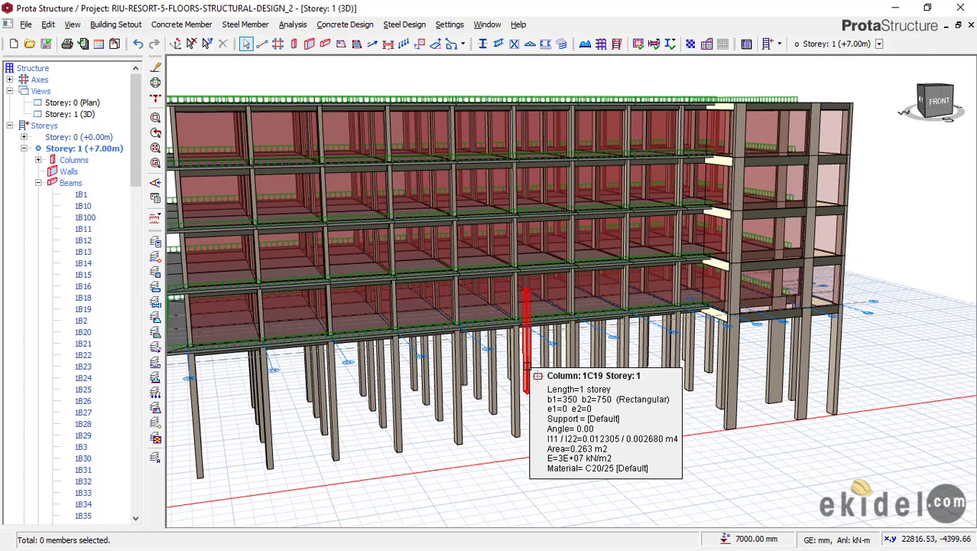
{"action": "middle_click_drag", "start_coordinate": [434, 374], "coordinate": [384, 375]}
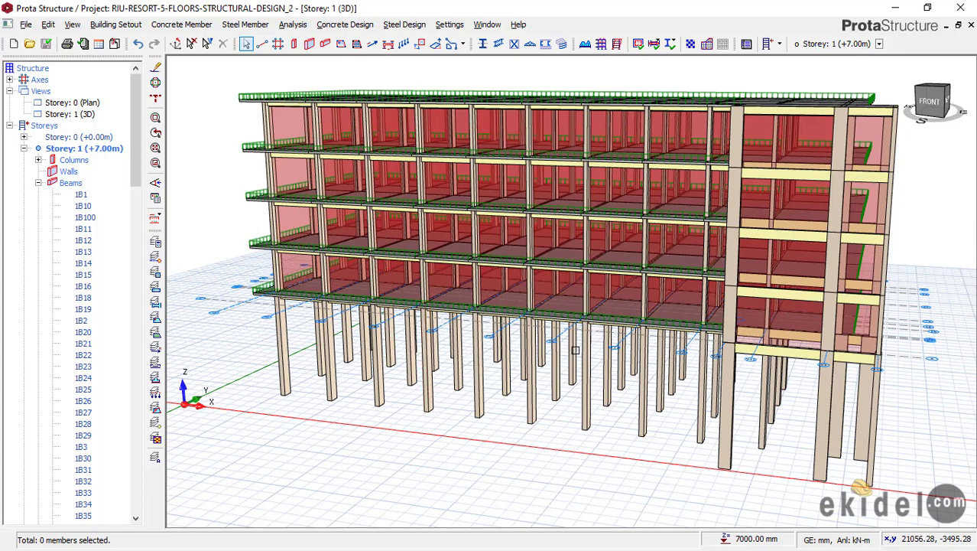
- Examine the long front facade and its open first-storey columns from both front corners, including the properties of column 1C5
{"action": "middle_click_drag", "start_coordinate": [585, 339], "coordinate": [504, 338]}
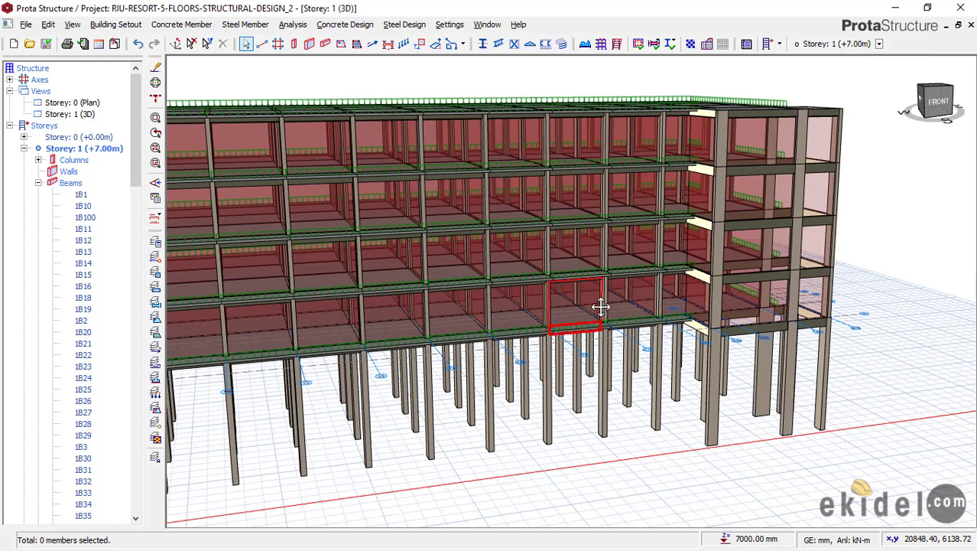
{"action": "middle_click_drag", "start_coordinate": [635, 290], "coordinate": [638, 295]}
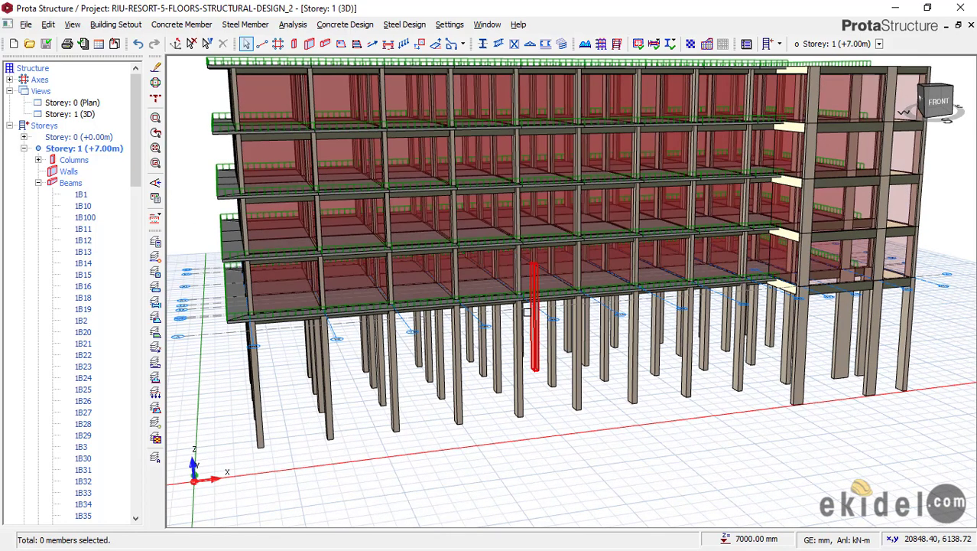
{"action": "mouse_move", "coordinate": [528, 312]}
{"action": "mouse_move", "coordinate": [497, 319]}
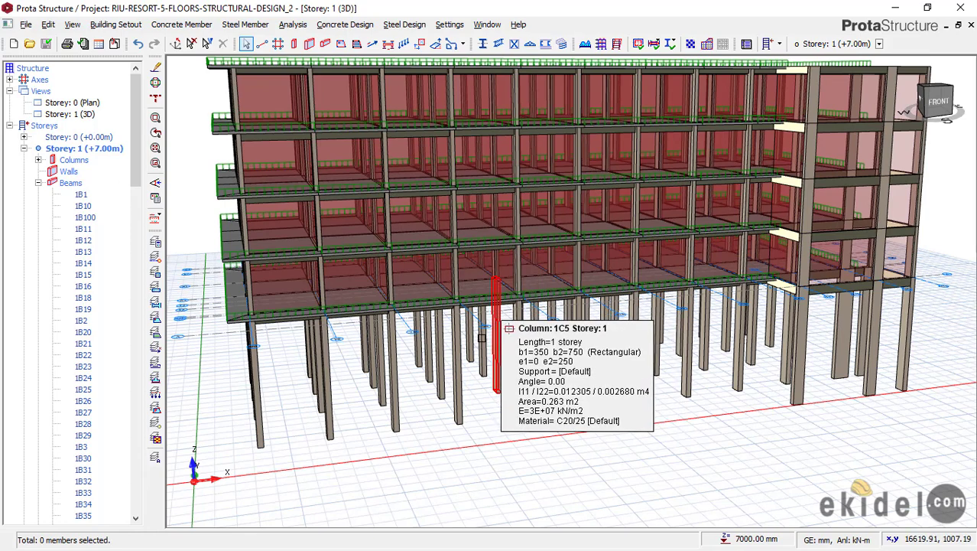
{"action": "middle_click_drag", "start_coordinate": [611, 350], "coordinate": [589, 350]}
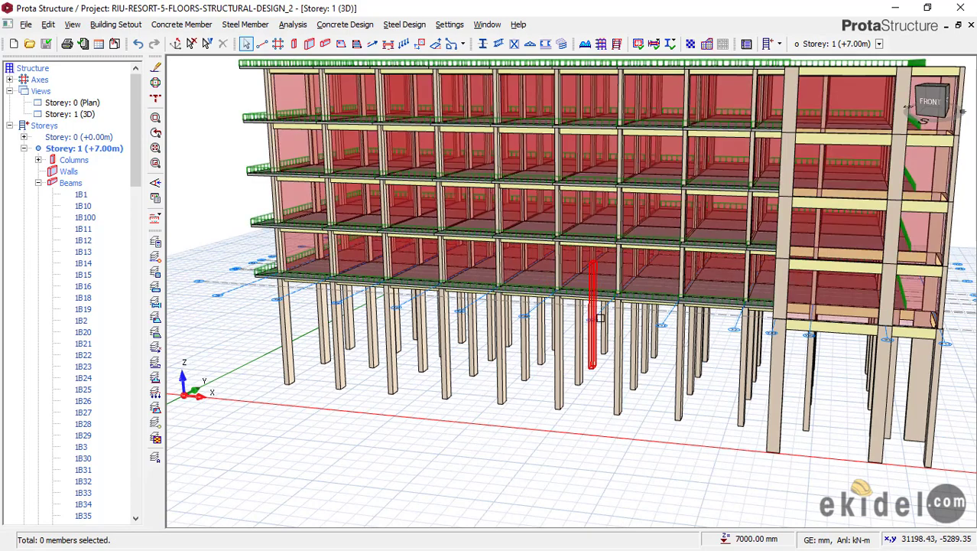
{"action": "middle_click_drag", "start_coordinate": [546, 340], "coordinate": [522, 348]}
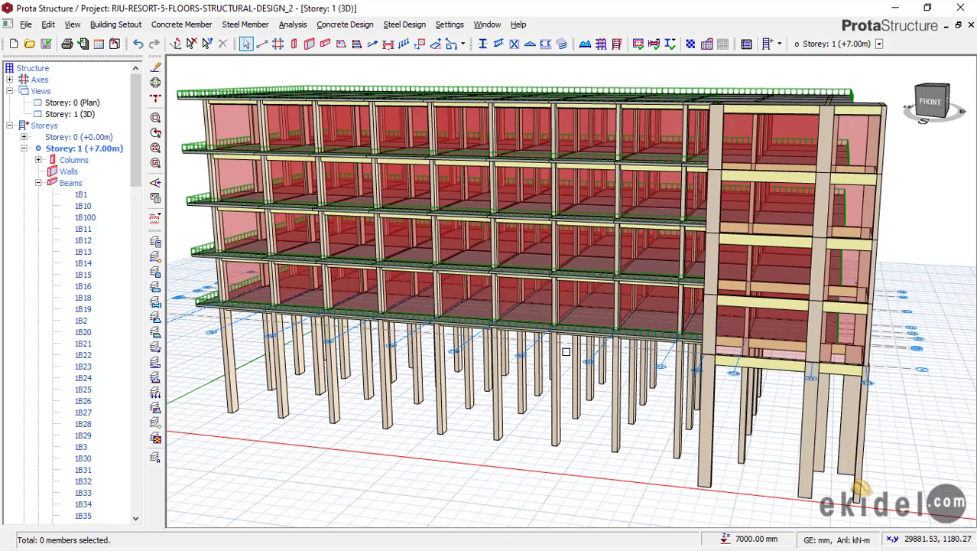
- Inspect the projecting tower, the wall-loaded floors and the supporting columns below from the front-right corner of the building
{"action": "middle_click_drag", "start_coordinate": [571, 348], "coordinate": [560, 347]}
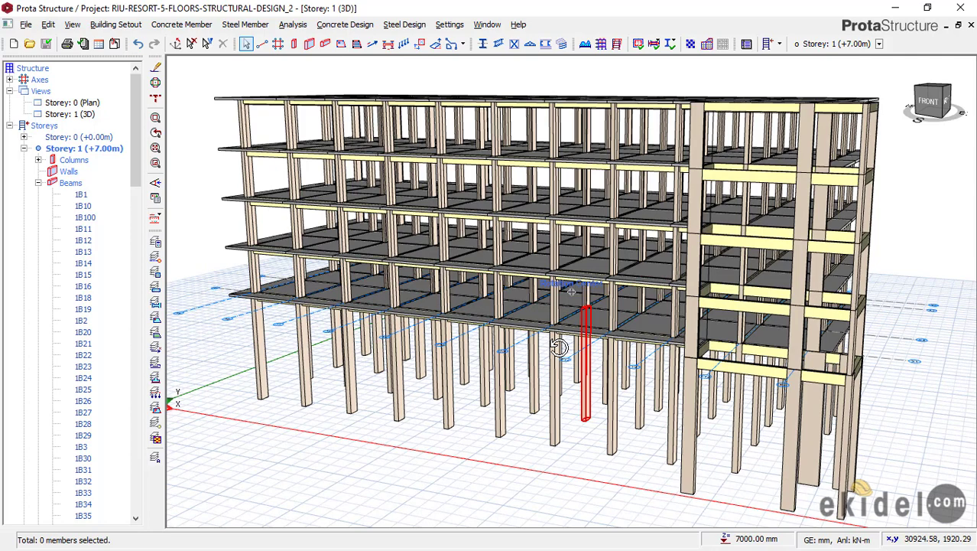
{"action": "middle_click_drag", "start_coordinate": [559, 346], "coordinate": [577, 340]}
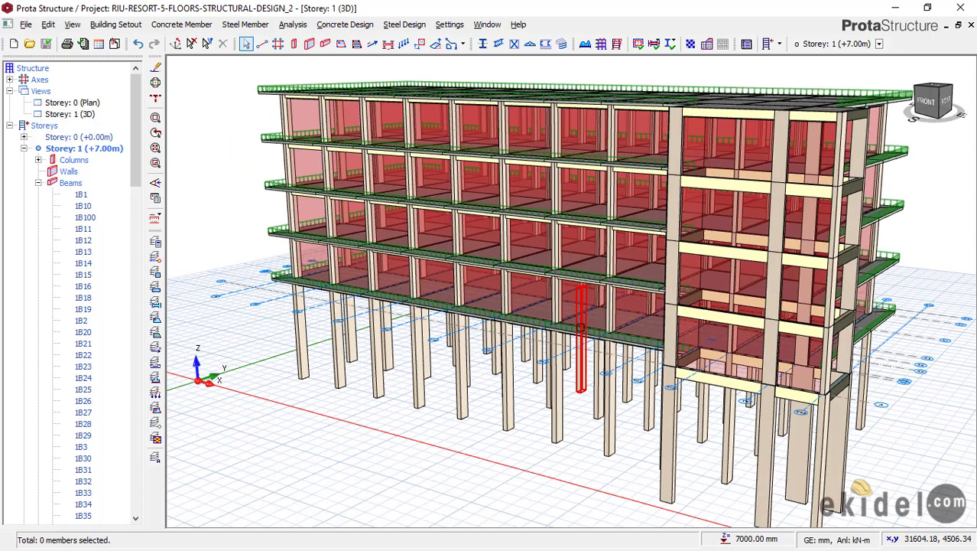
{"action": "middle_click_drag", "start_coordinate": [578, 279], "coordinate": [533, 316]}
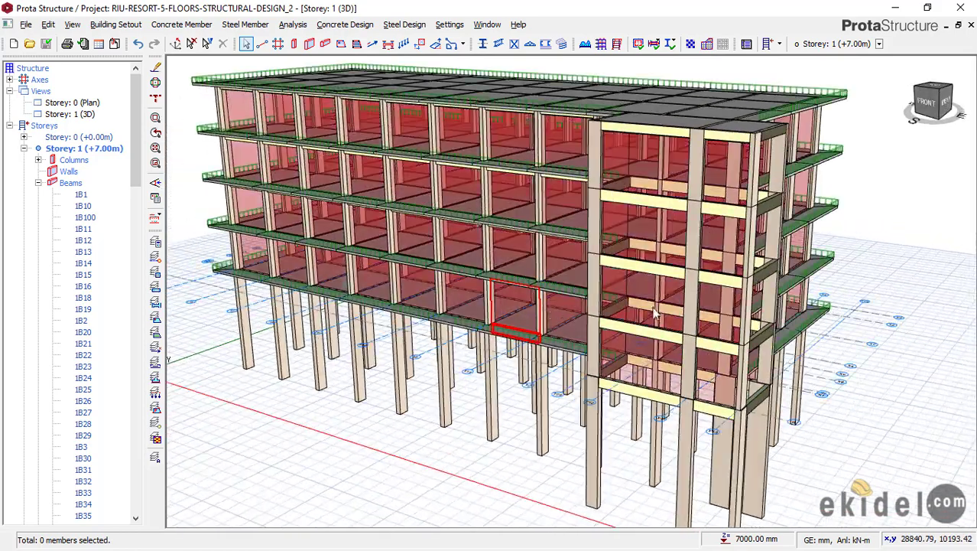
{"action": "right_click", "coordinate": [778, 328]}
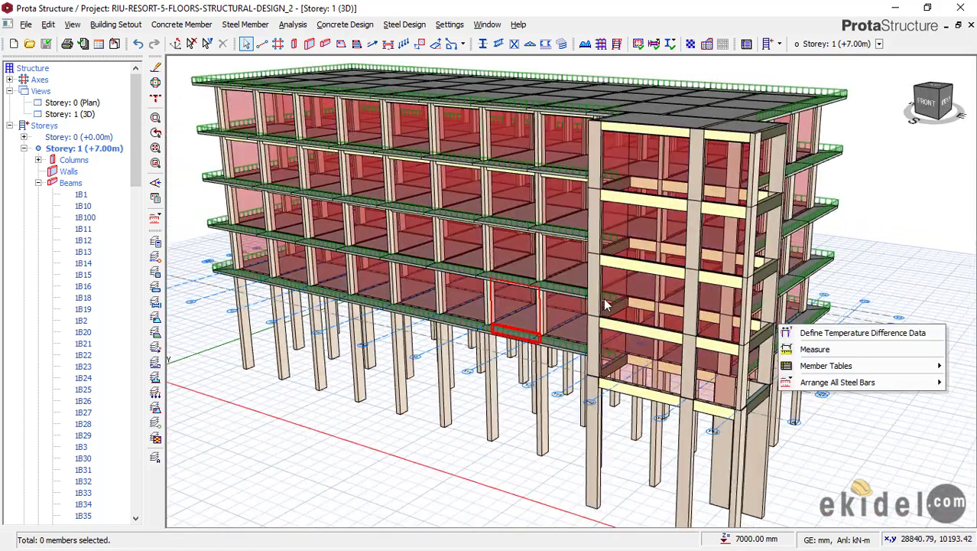
{"action": "left_click", "coordinate": [427, 418]}
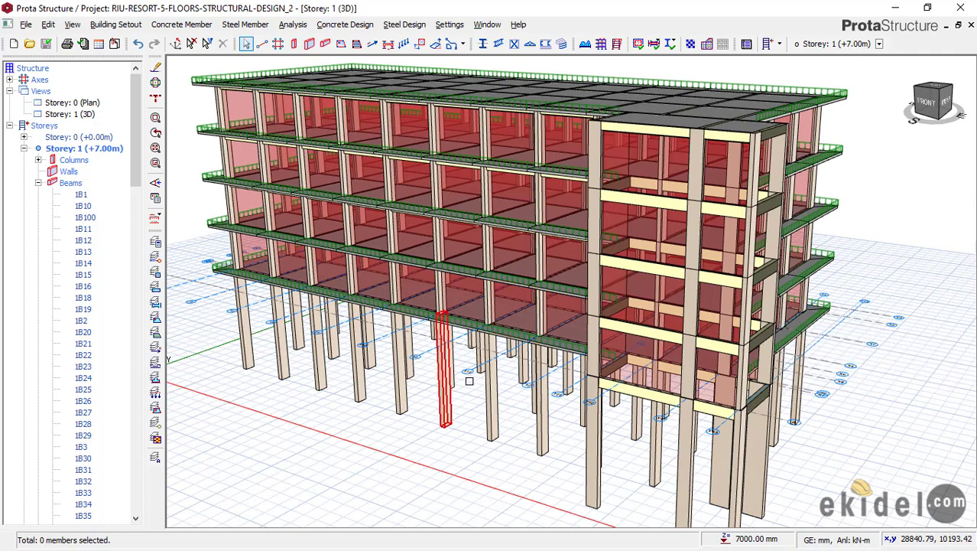
{"action": "middle_click_drag", "start_coordinate": [469, 381], "coordinate": [462, 377]}
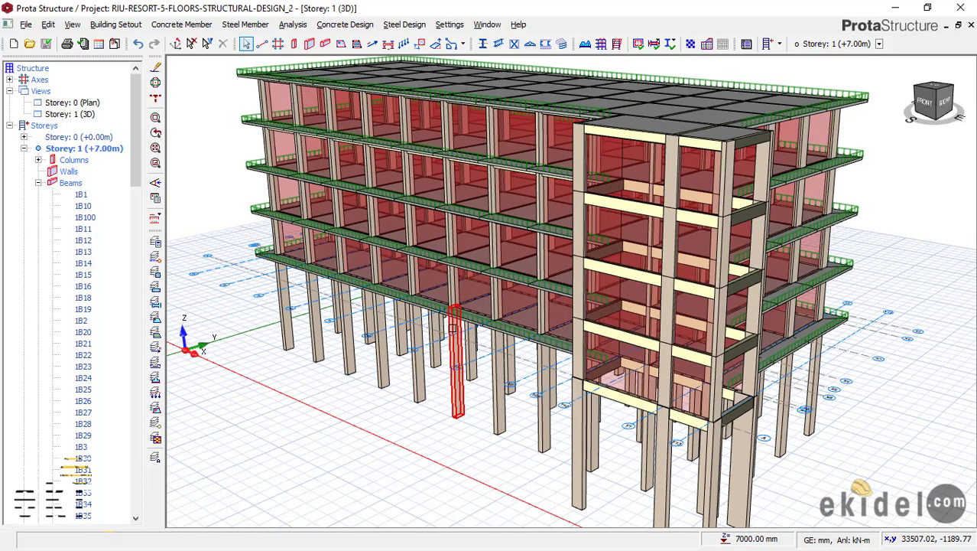
{"action": "mouse_move", "coordinate": [453, 325]}
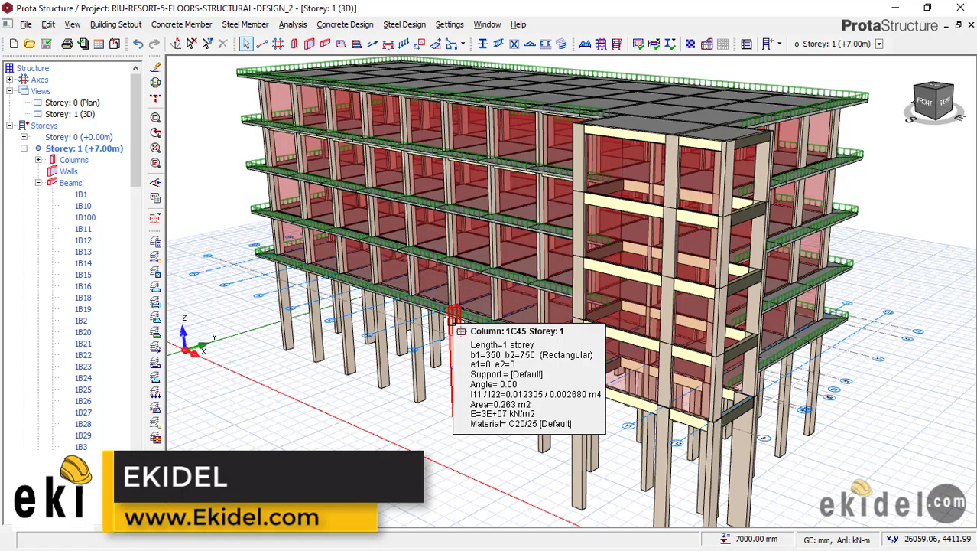
{"action": "middle_click_drag", "start_coordinate": [239, 188], "coordinate": [241, 184]}
{"action": "right_click", "coordinate": [248, 186]}
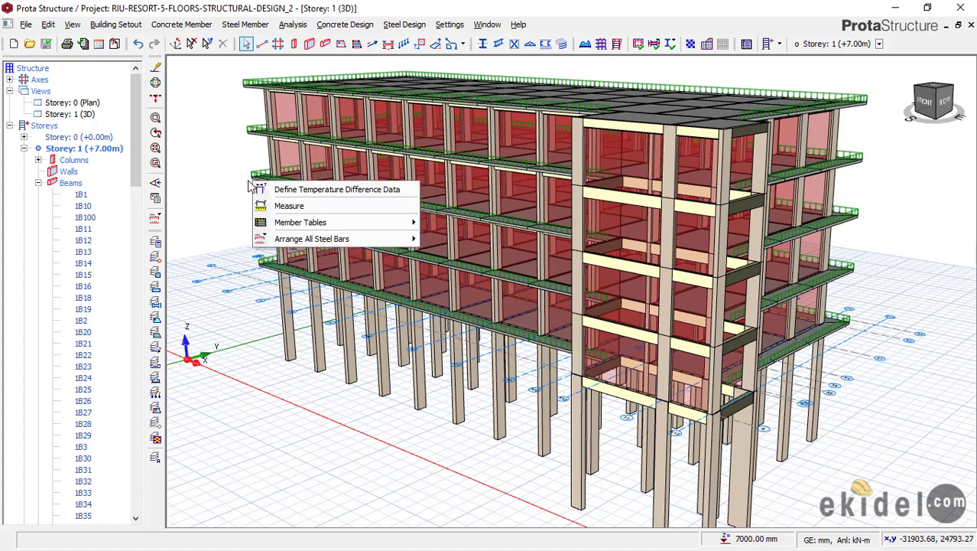
{"action": "left_click", "coordinate": [244, 158]}
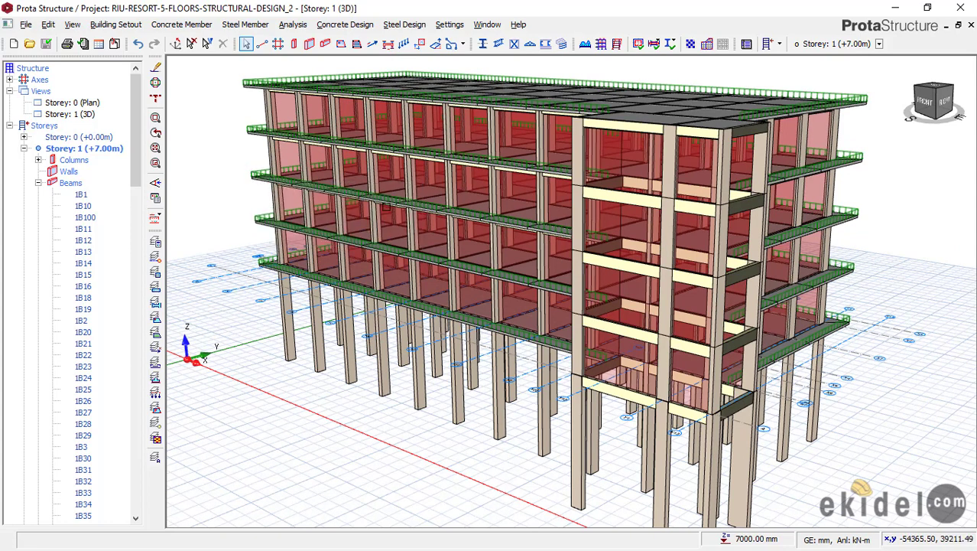
- Examine the roof slabs and the wall-loaded front beams of Storey 2, including the properties of beams 2B24 and 2B26
{"action": "middle_click_drag", "start_coordinate": [434, 224], "coordinate": [497, 263]}
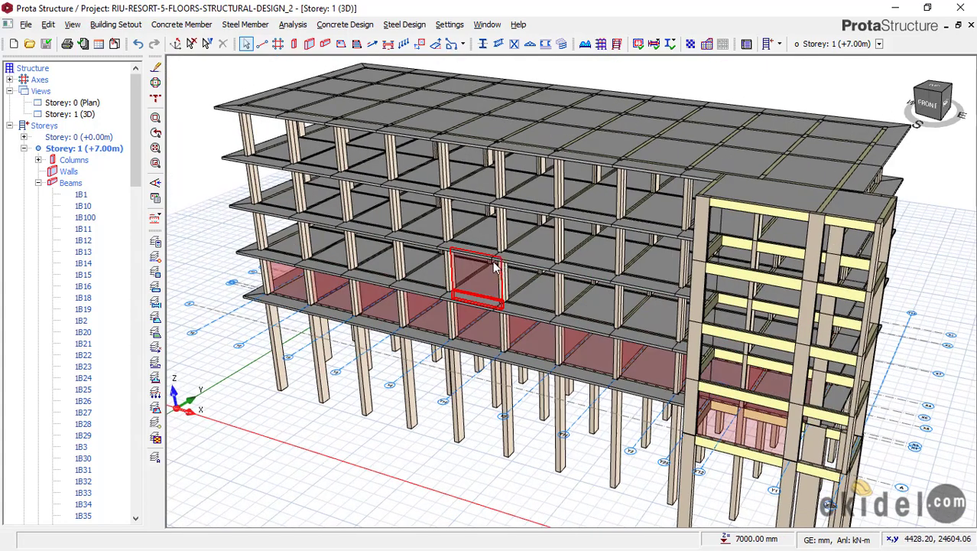
{"action": "mouse_move", "coordinate": [474, 257]}
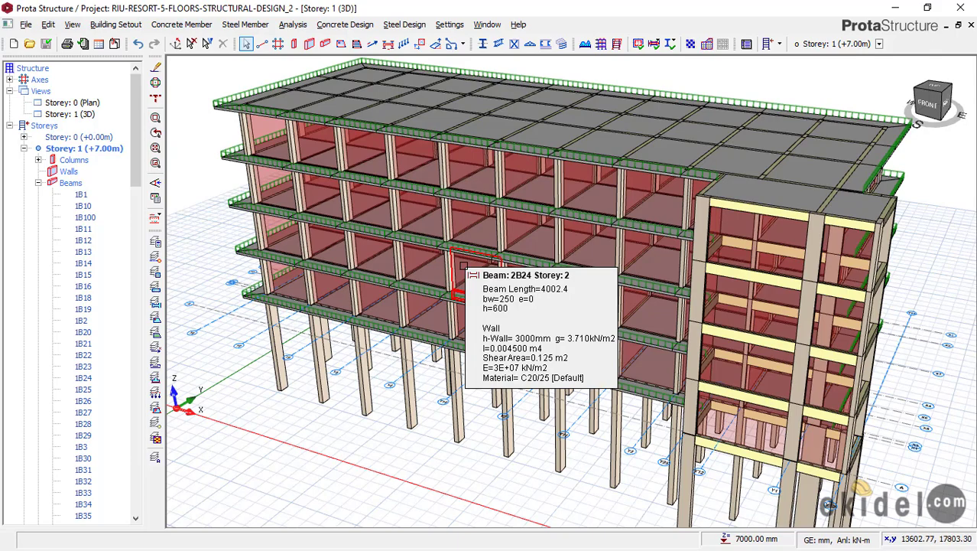
{"action": "middle_click_drag", "start_coordinate": [463, 267], "coordinate": [448, 261]}
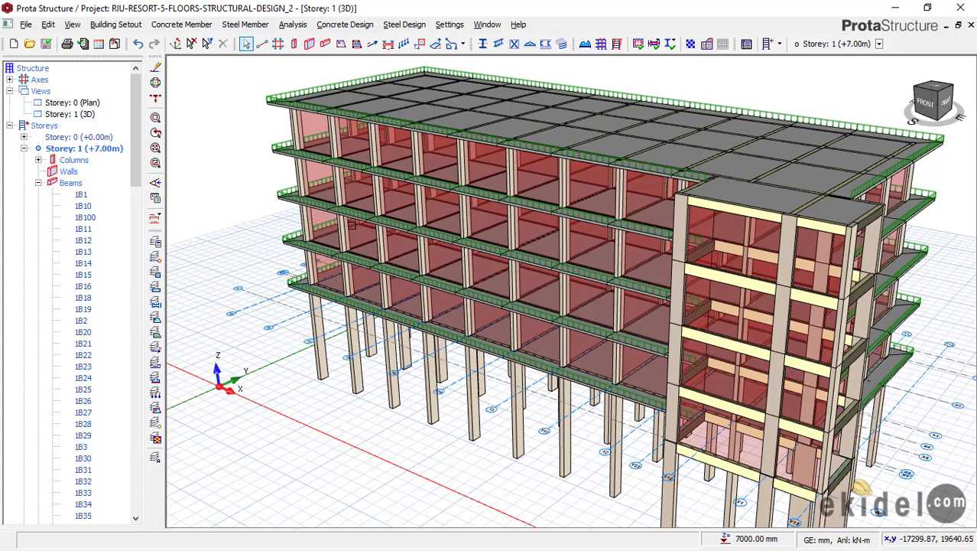
{"action": "middle_click_drag", "start_coordinate": [390, 203], "coordinate": [430, 212]}
{"action": "middle_click_drag", "start_coordinate": [506, 209], "coordinate": [546, 205]}
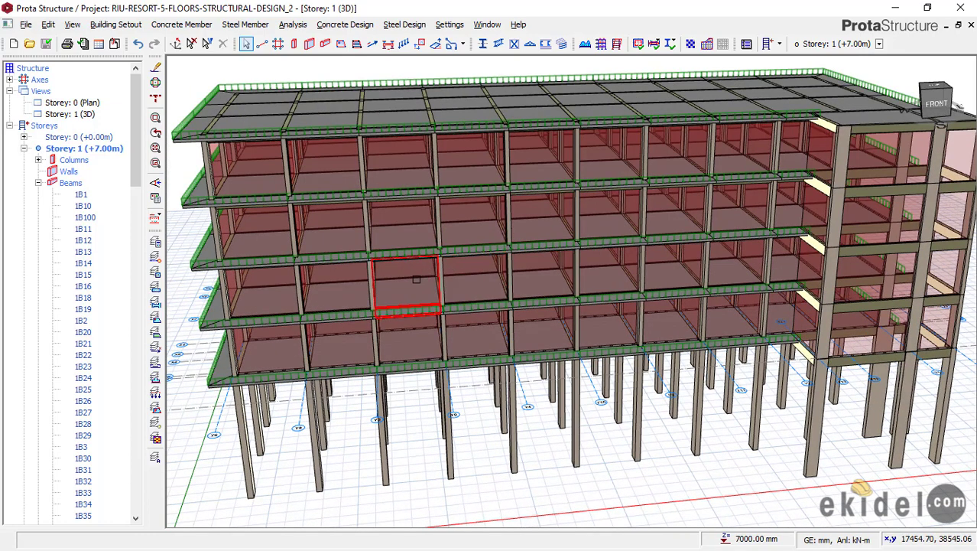
{"action": "mouse_move", "coordinate": [415, 280]}
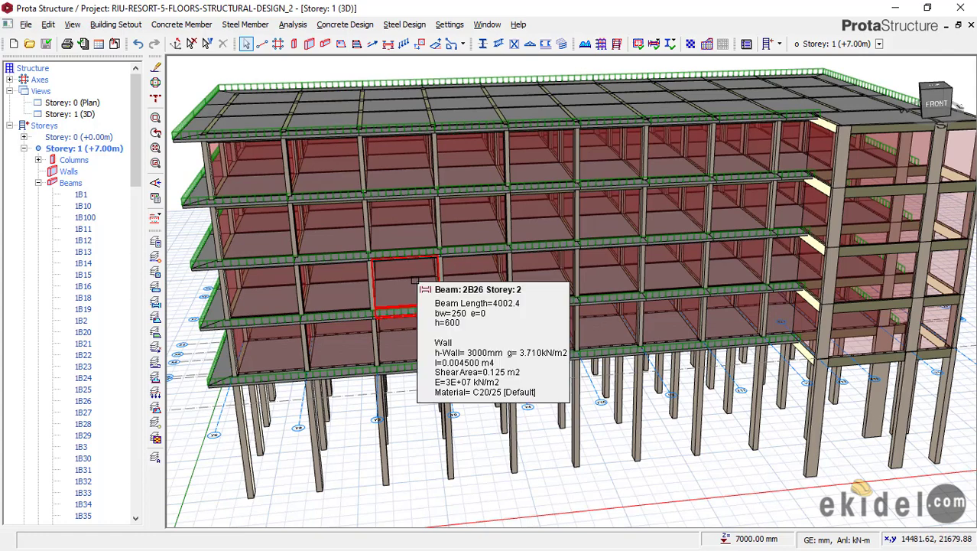
{"action": "middle_click_drag", "start_coordinate": [405, 285], "coordinate": [433, 278]}
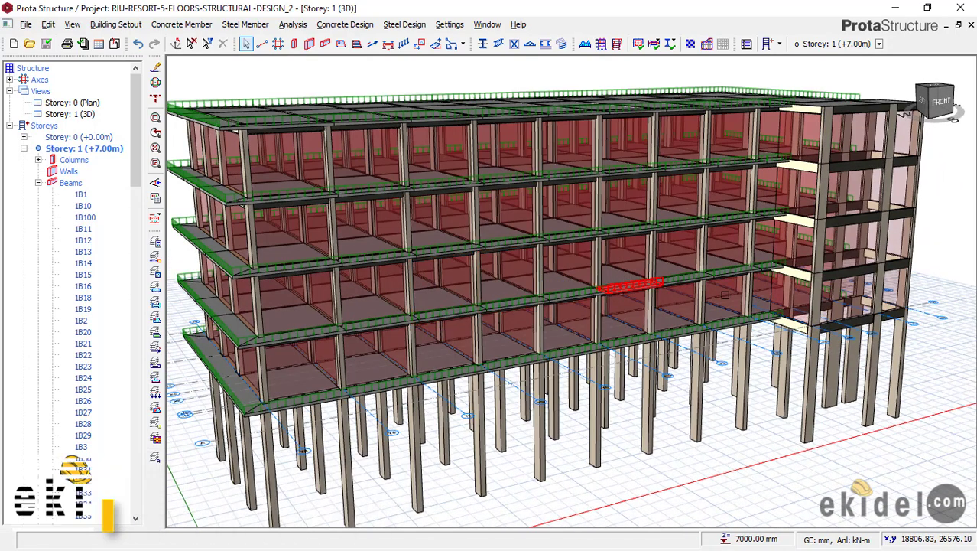
- Inspect the front facade down to the first-storey column bases, including the properties of column 1C44
{"action": "middle_click_drag", "start_coordinate": [704, 305], "coordinate": [624, 305]}
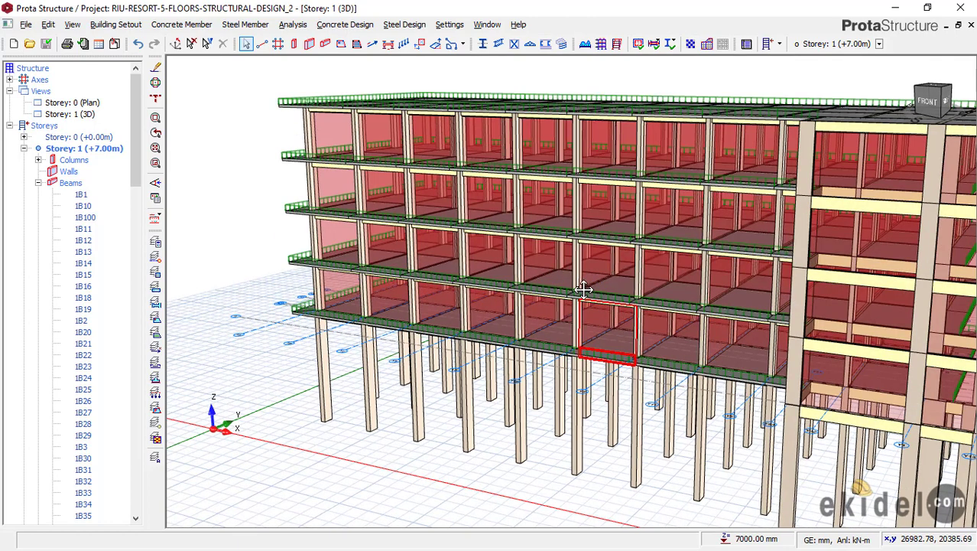
{"action": "middle_click_drag", "start_coordinate": [548, 284], "coordinate": [528, 286]}
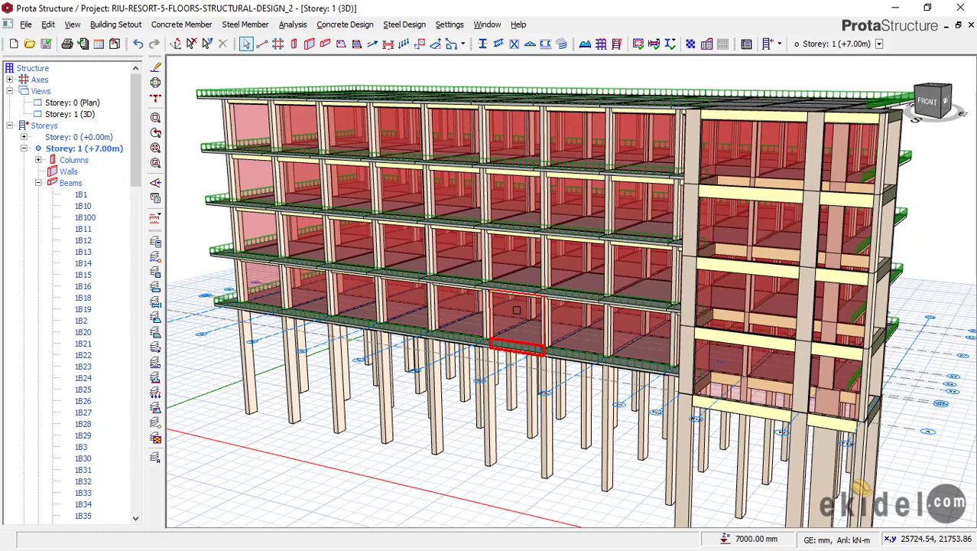
{"action": "middle_click_drag", "start_coordinate": [505, 267], "coordinate": [520, 310]}
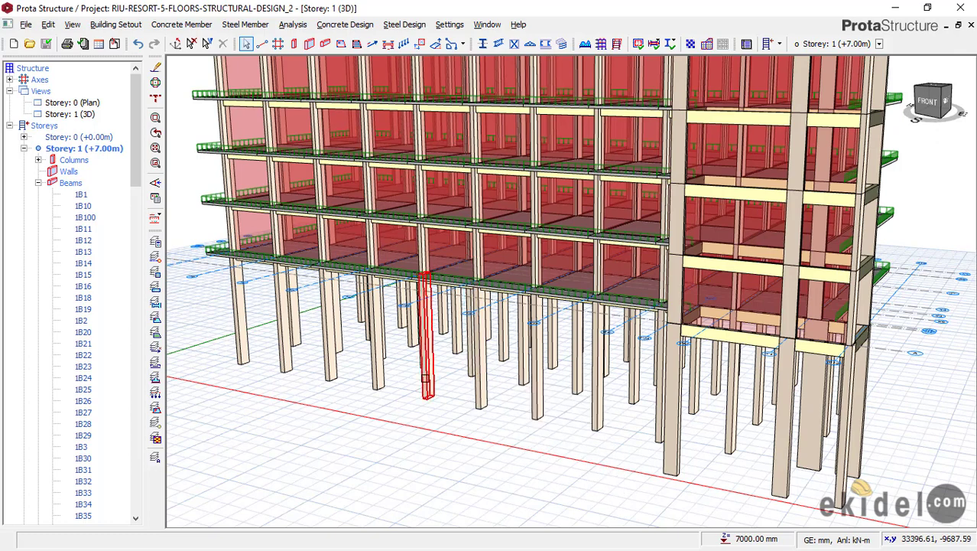
{"action": "mouse_move", "coordinate": [425, 378]}
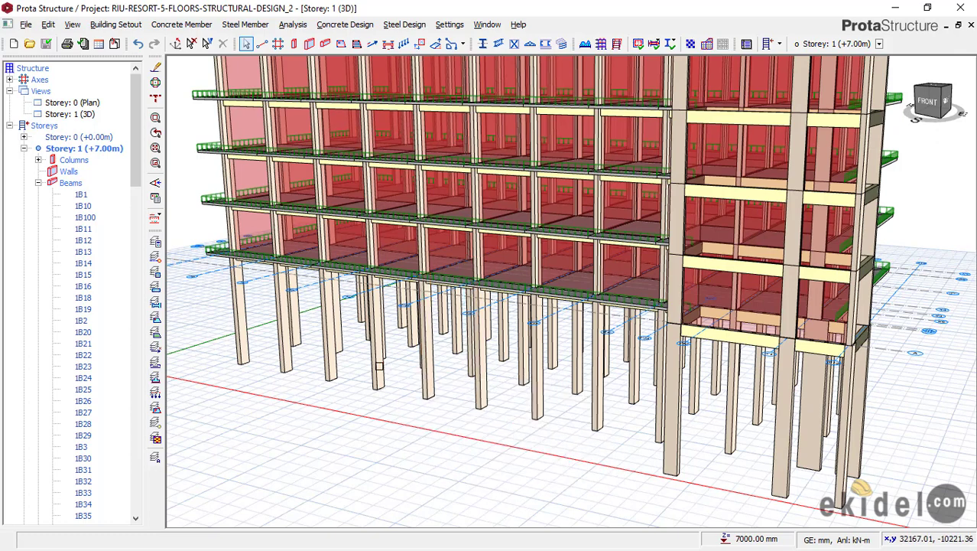
{"action": "mouse_move", "coordinate": [378, 366]}
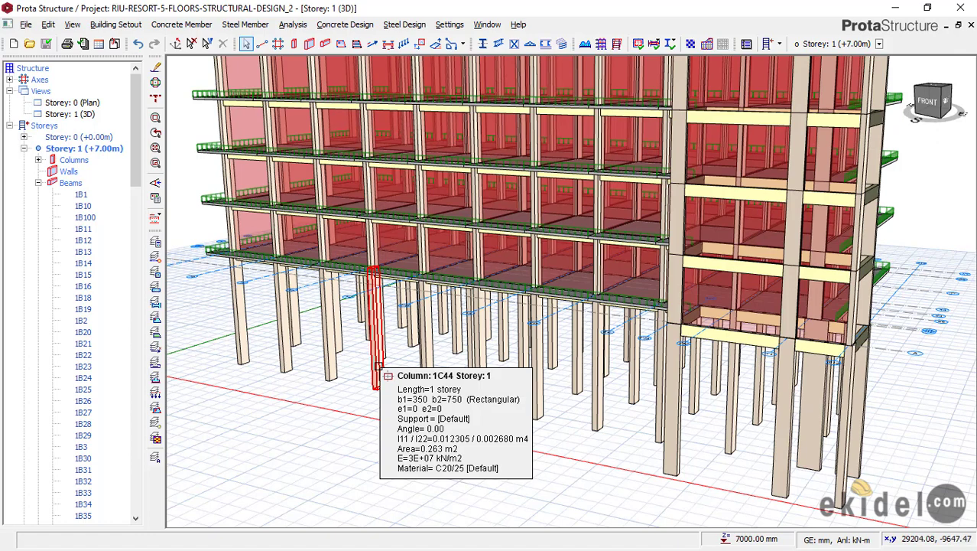